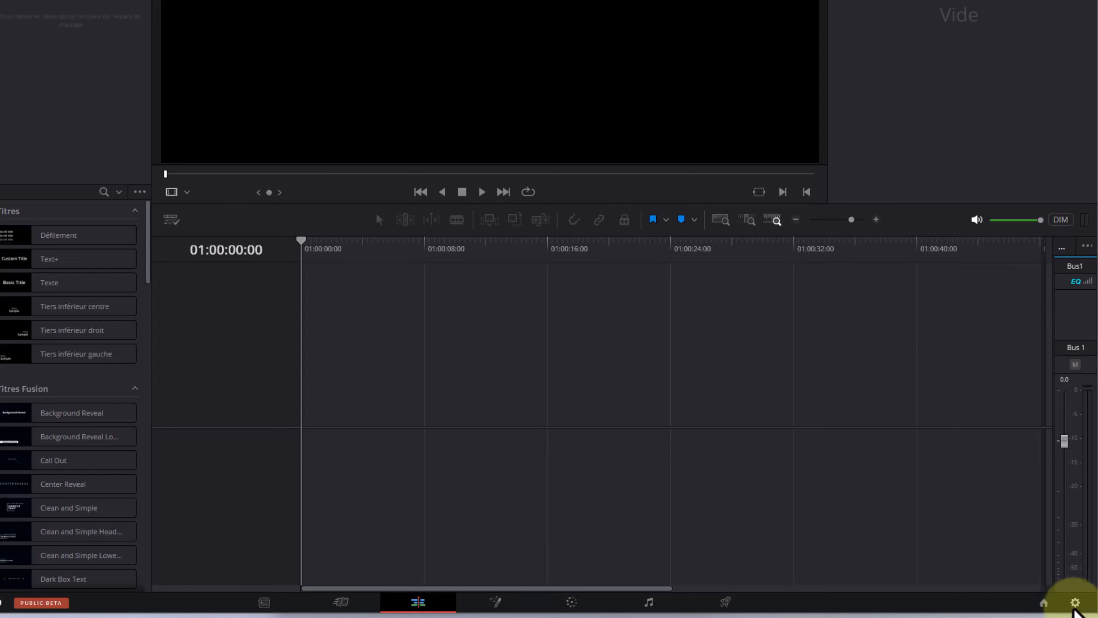
- Set the project's timeline frame rate to 24 frames per second and save the project settings
click(1076, 603)
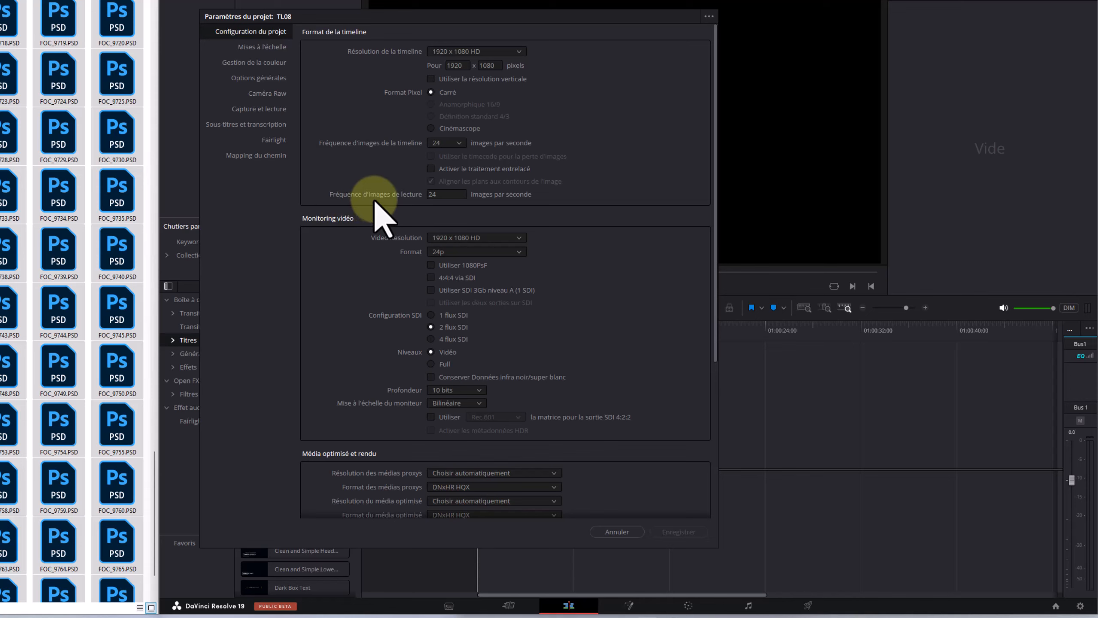
click(445, 194)
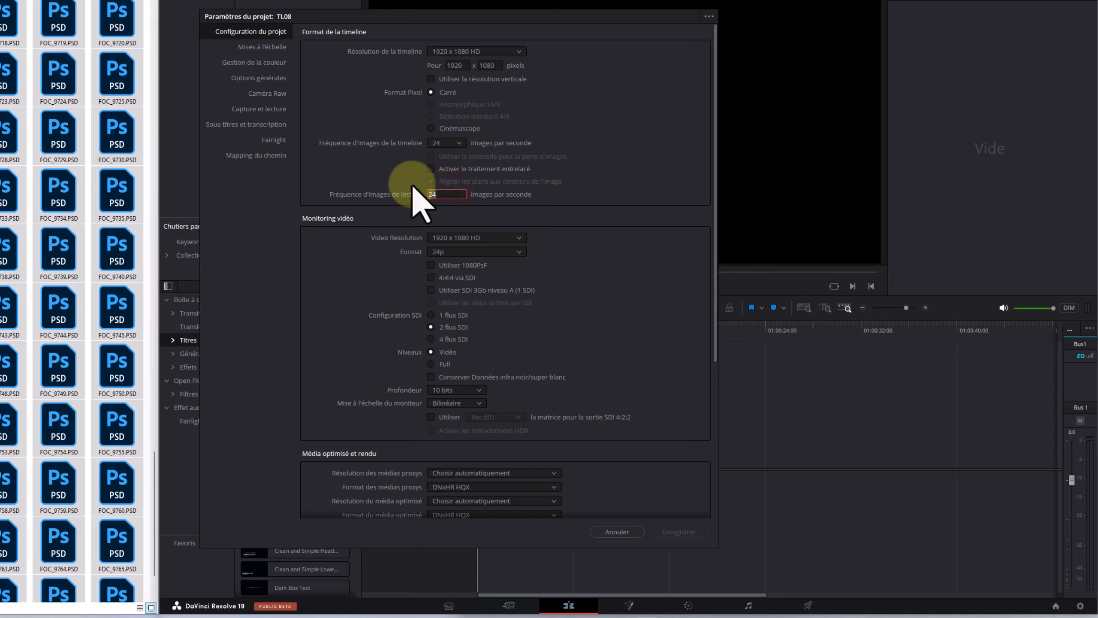
click(447, 144)
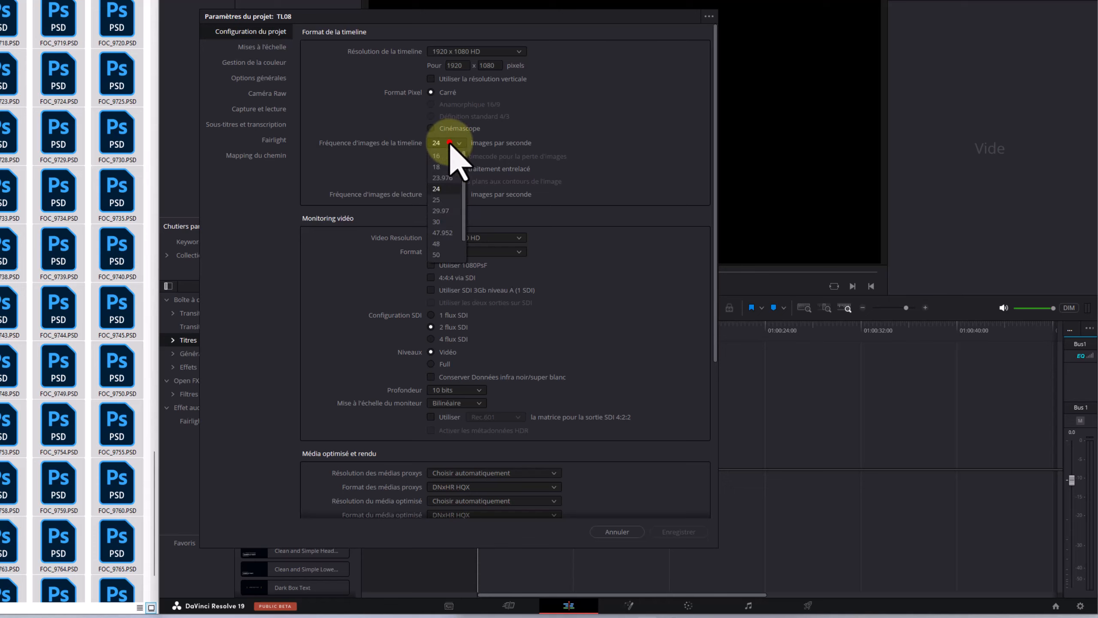
click(445, 189)
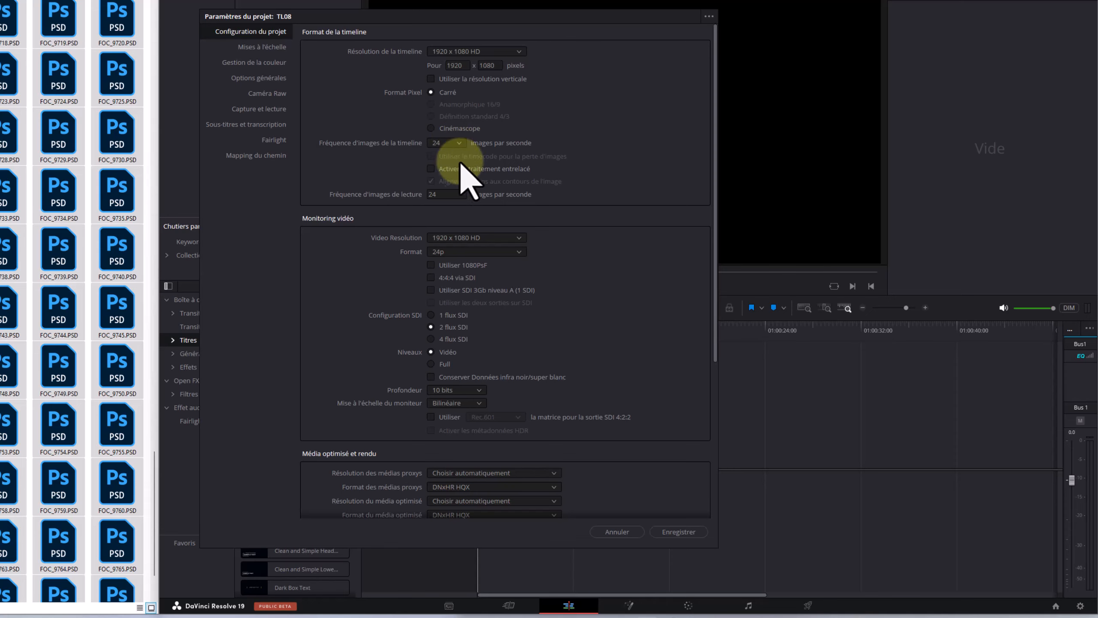
click(659, 530)
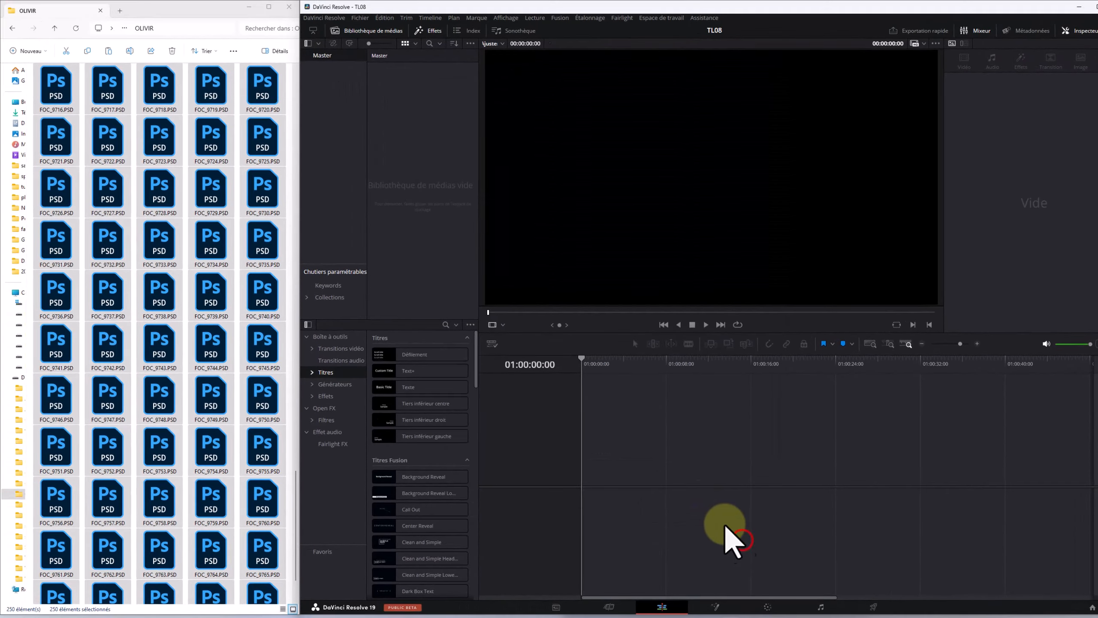
- Import the photos FOC_9716.PSD through FOC_9775.PSD from the OLIVIR folder into the media pool's Master bin
click(50, 82)
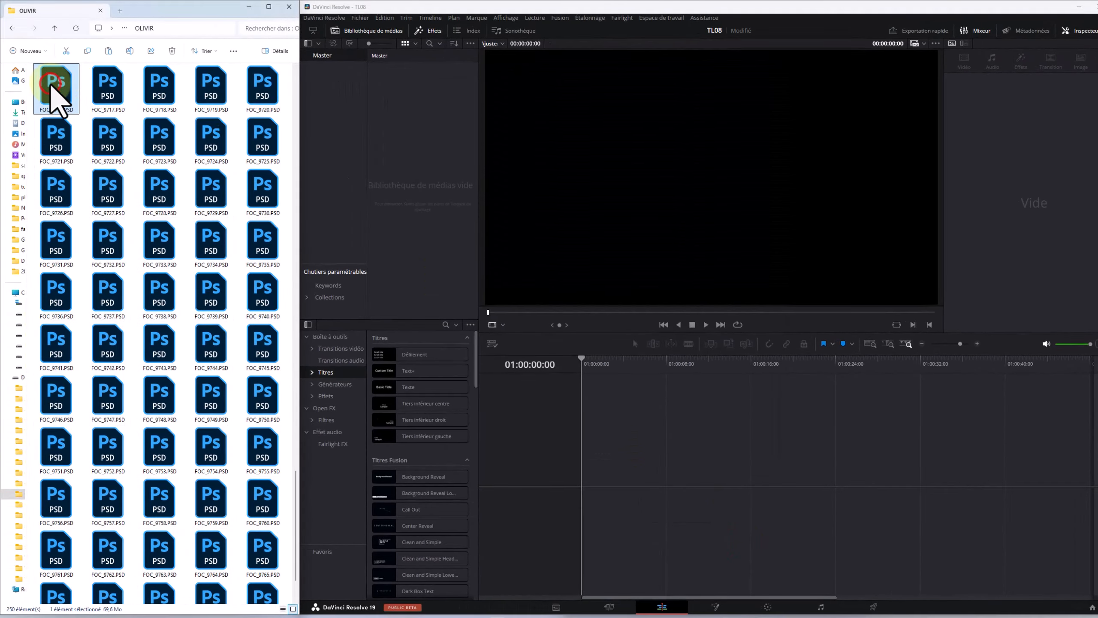
scroll(56, 99, down, 2)
shift+click(262, 572)
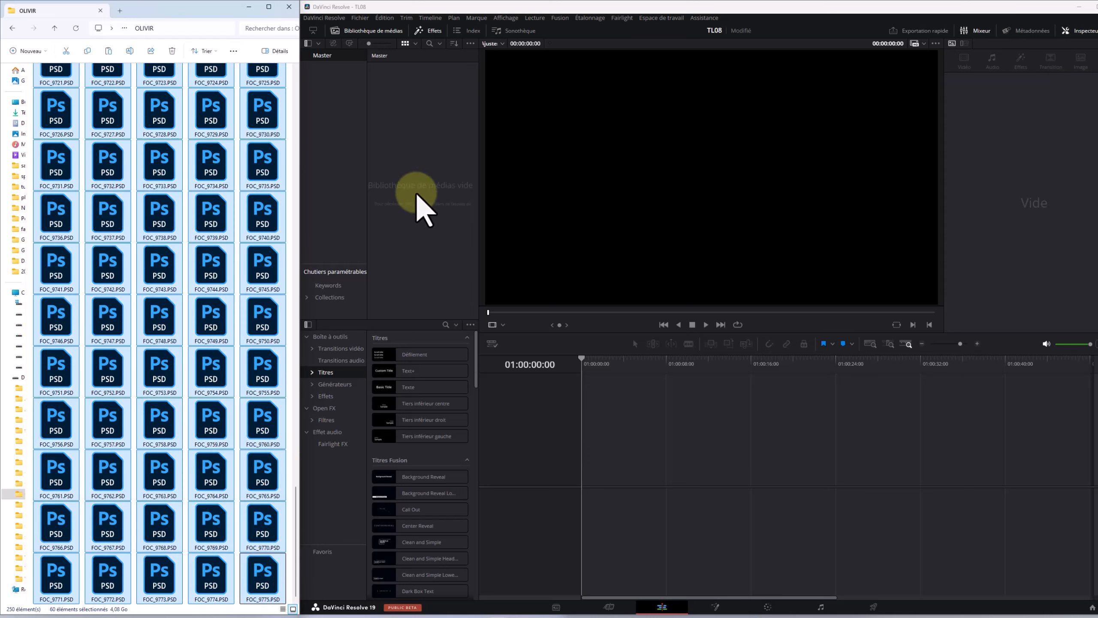
drag(262, 110, 403, 109)
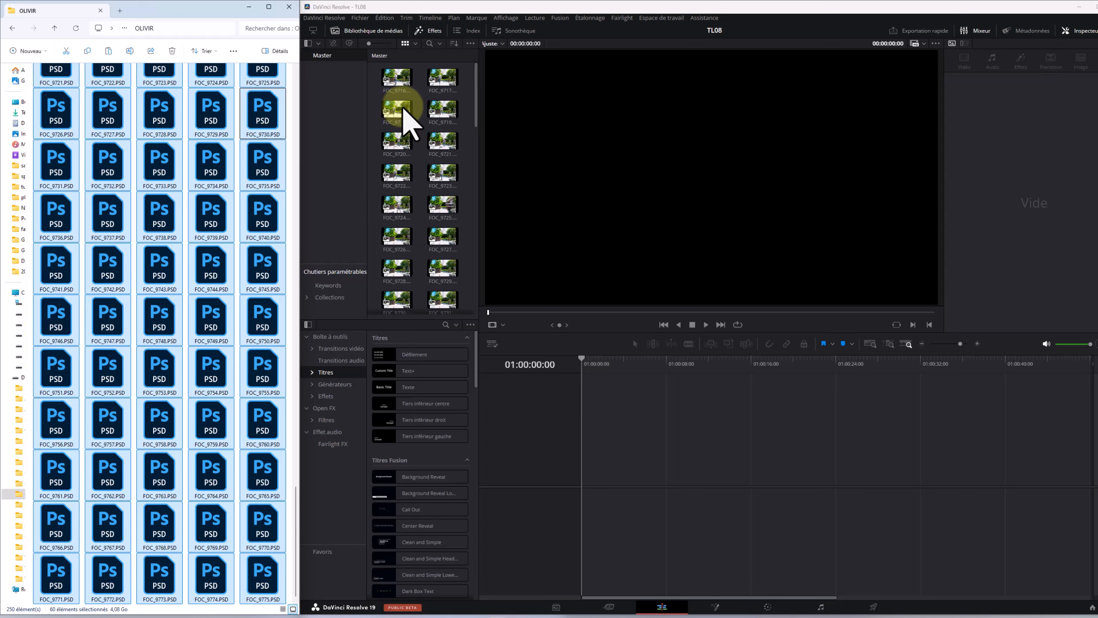
- Check the default photo duration in the user editing preferences, leaving without saving
click(332, 19)
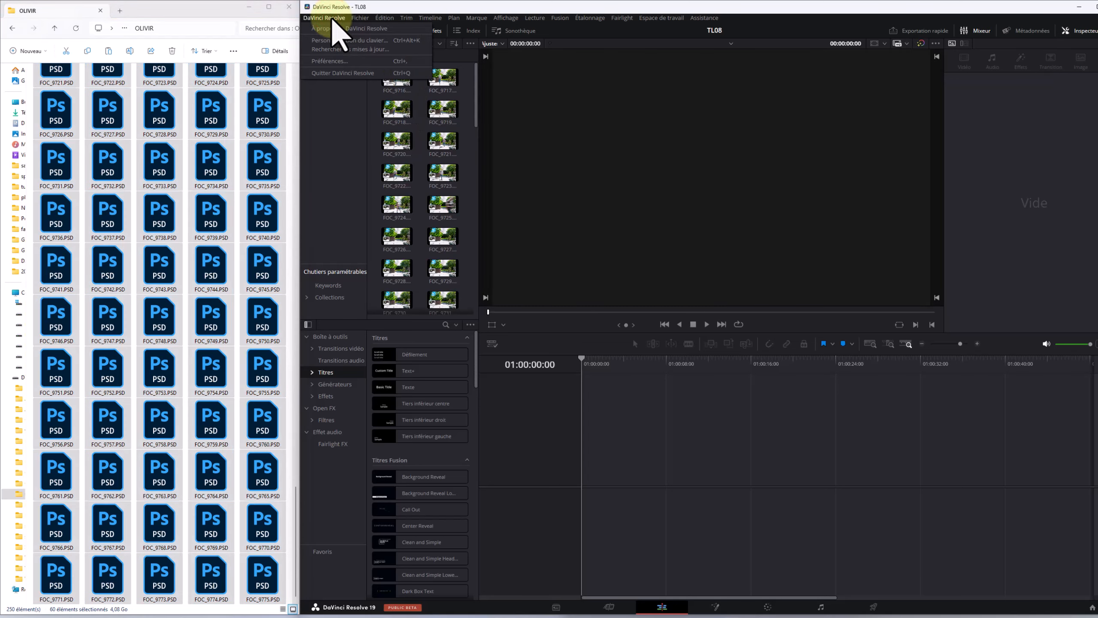
click(335, 61)
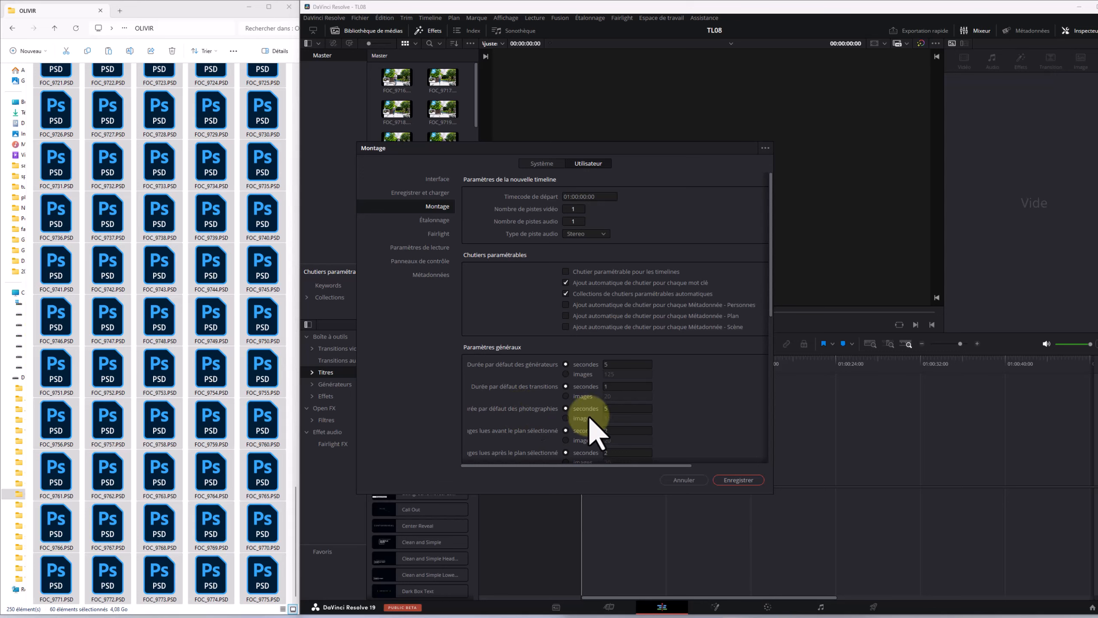
click(618, 408)
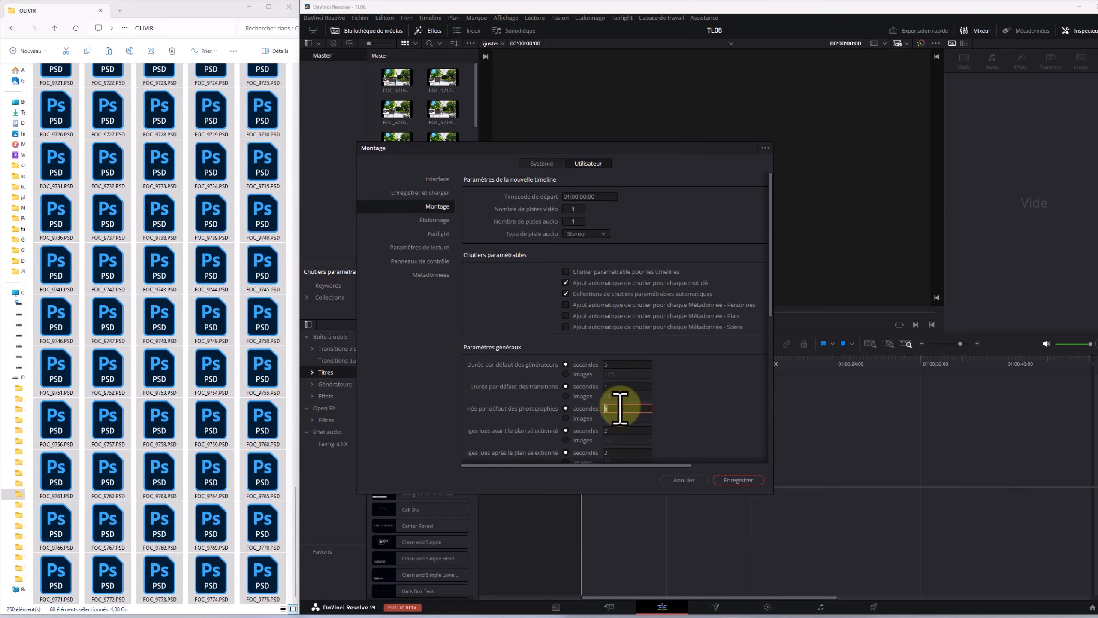
click(691, 479)
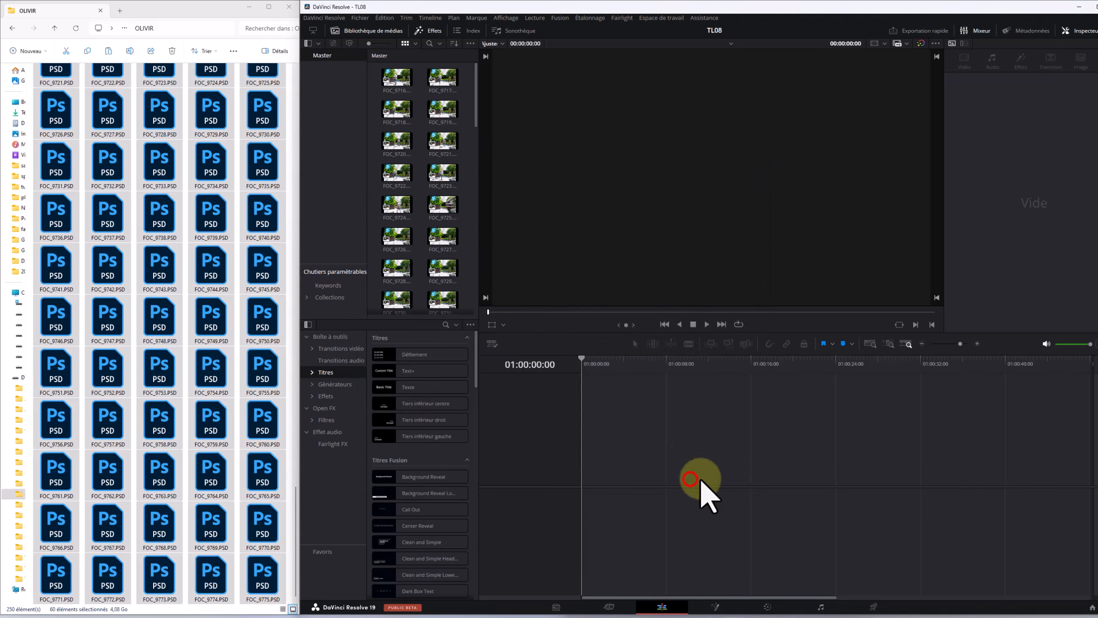
- Place the photo FOC_9716.PSD at the start of the timeline and move the playhead to the clip's end
click(395, 85)
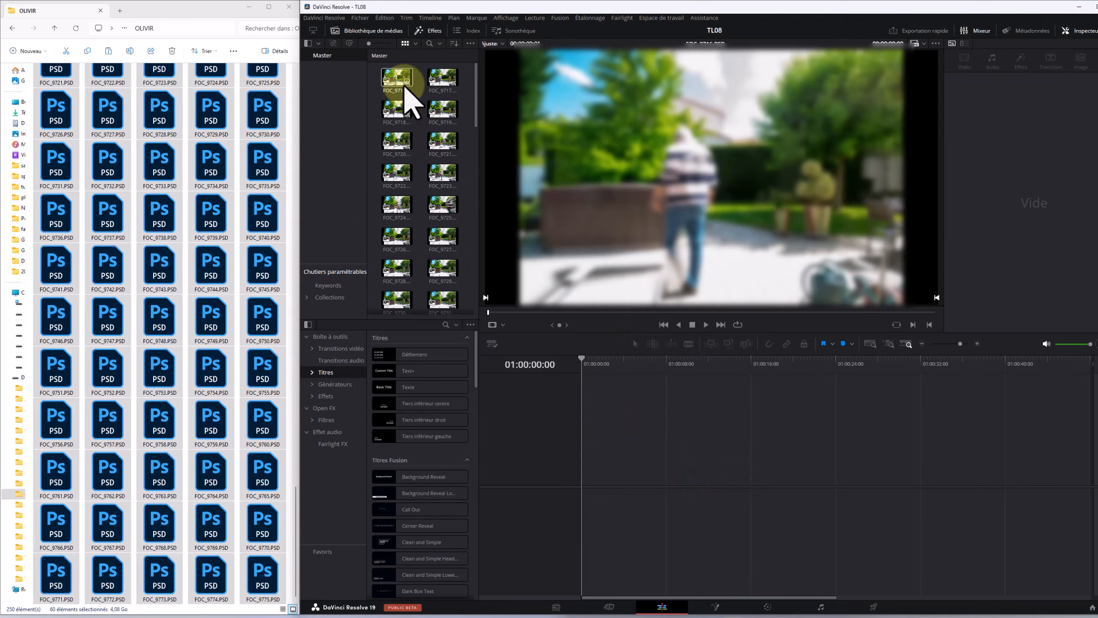
drag(395, 85, 581, 475)
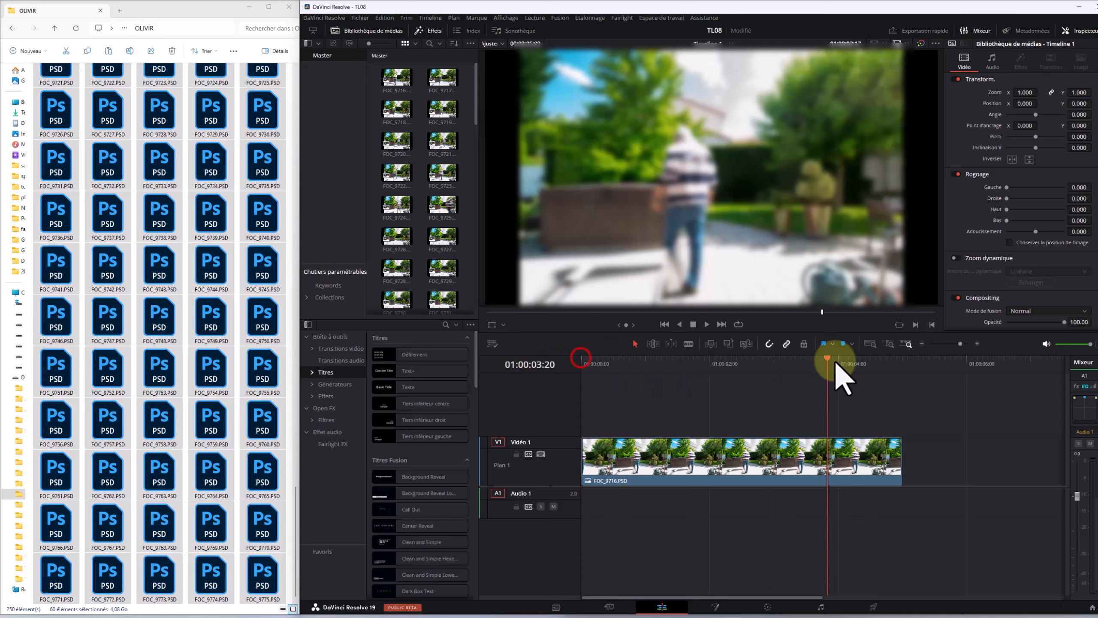
click(902, 359)
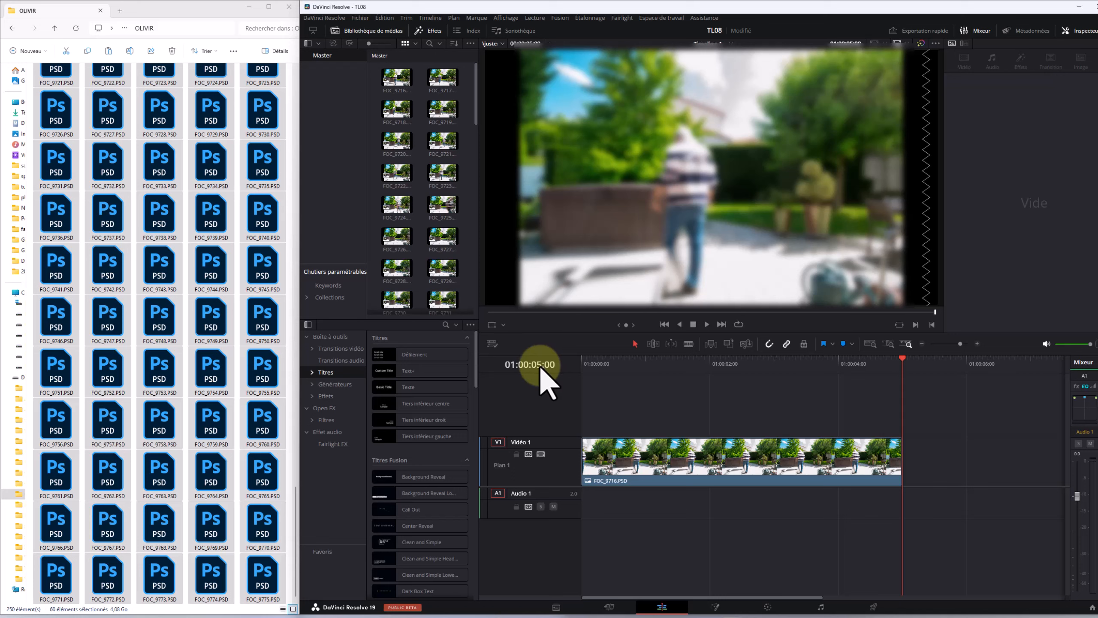
- Delete the FOC_9716.PSD clip from the Vidéo 1 track
click(674, 461)
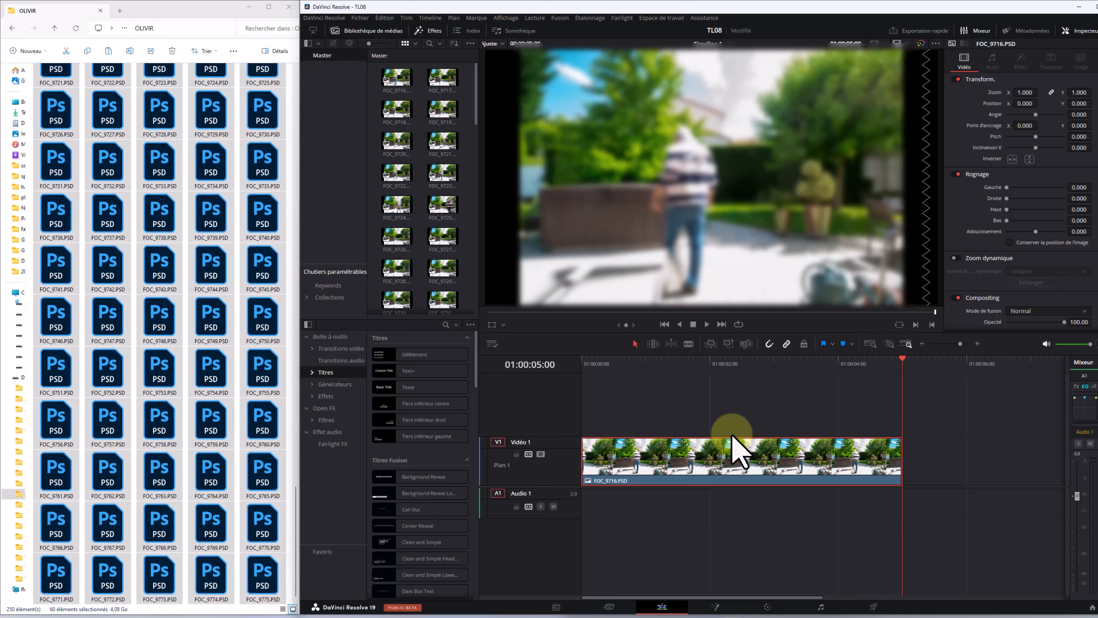
click(738, 449)
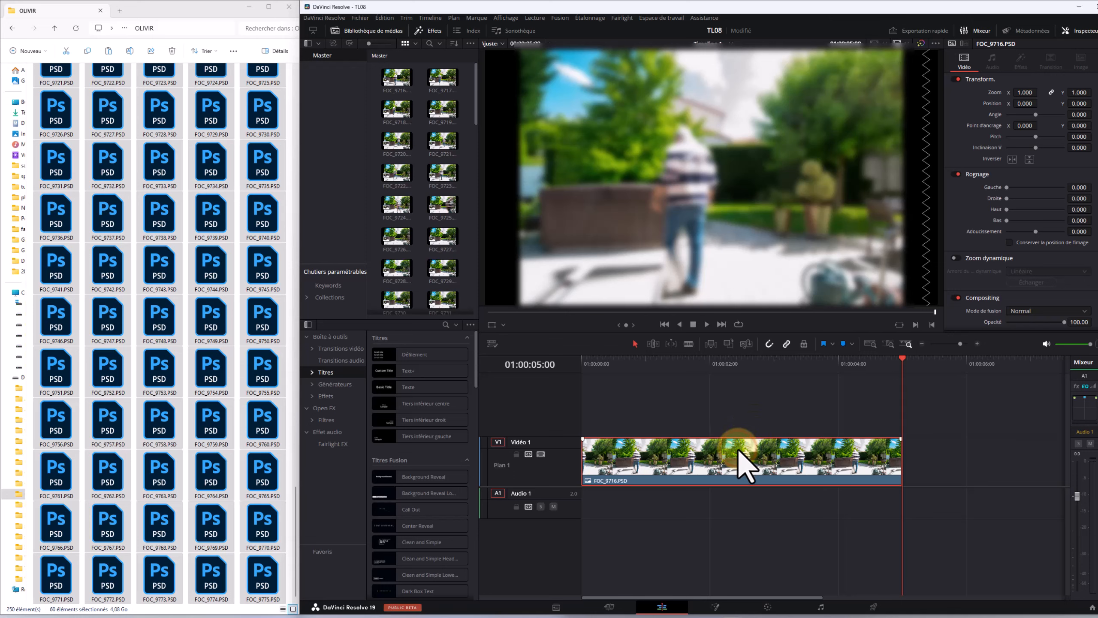
key(Delete)
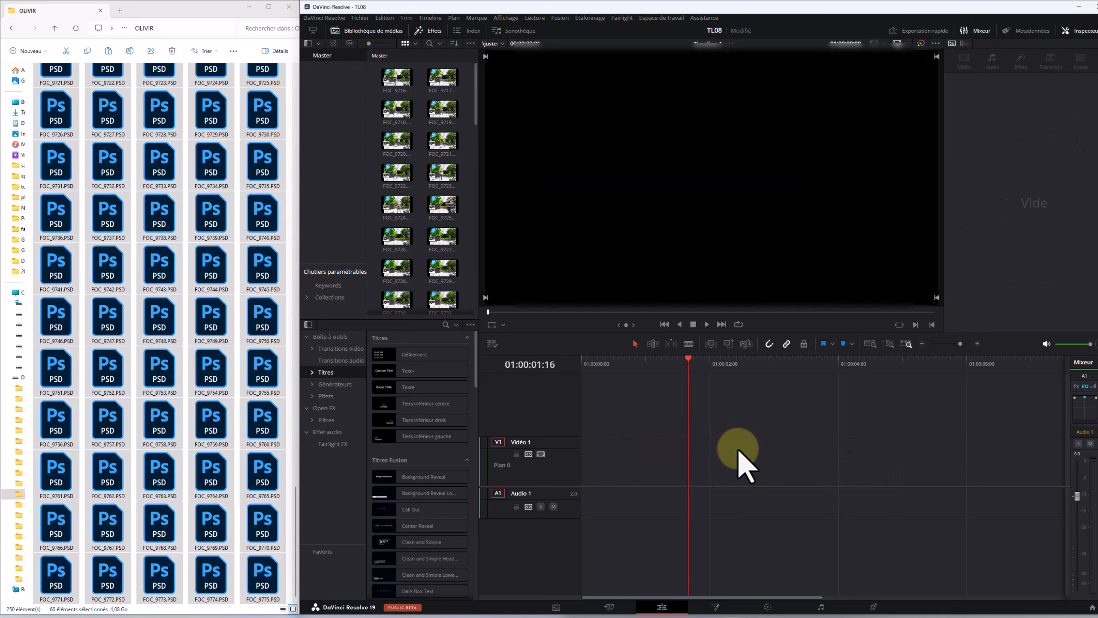
- Select FOC_9716.PSD in the media pool and set the default photo duration to 1 frame in the user editing preferences
click(404, 83)
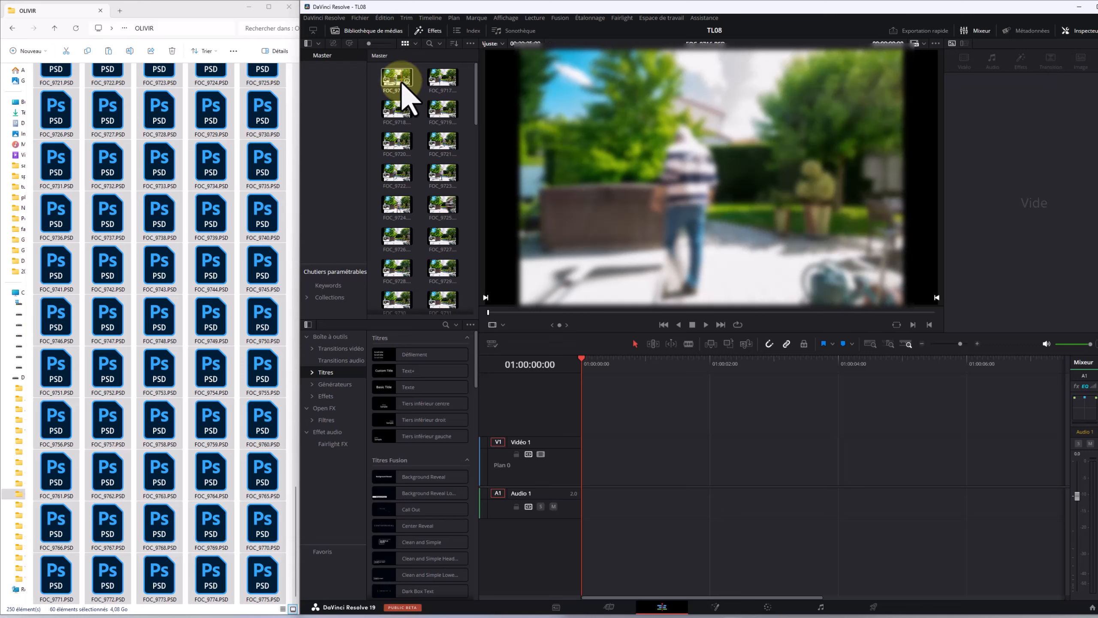
click(398, 78)
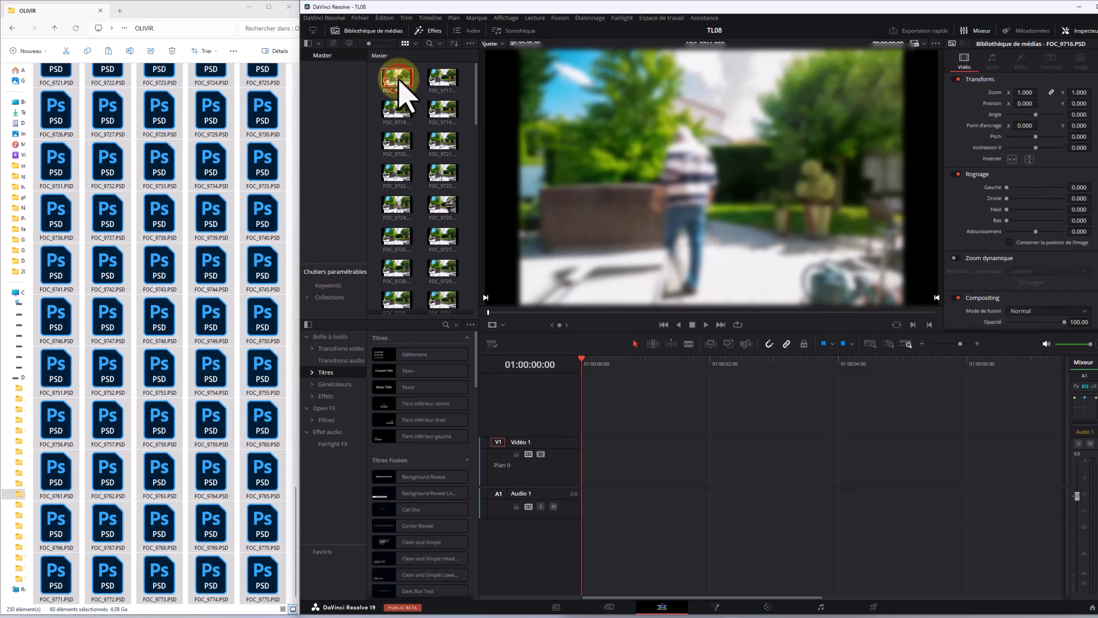
click(341, 19)
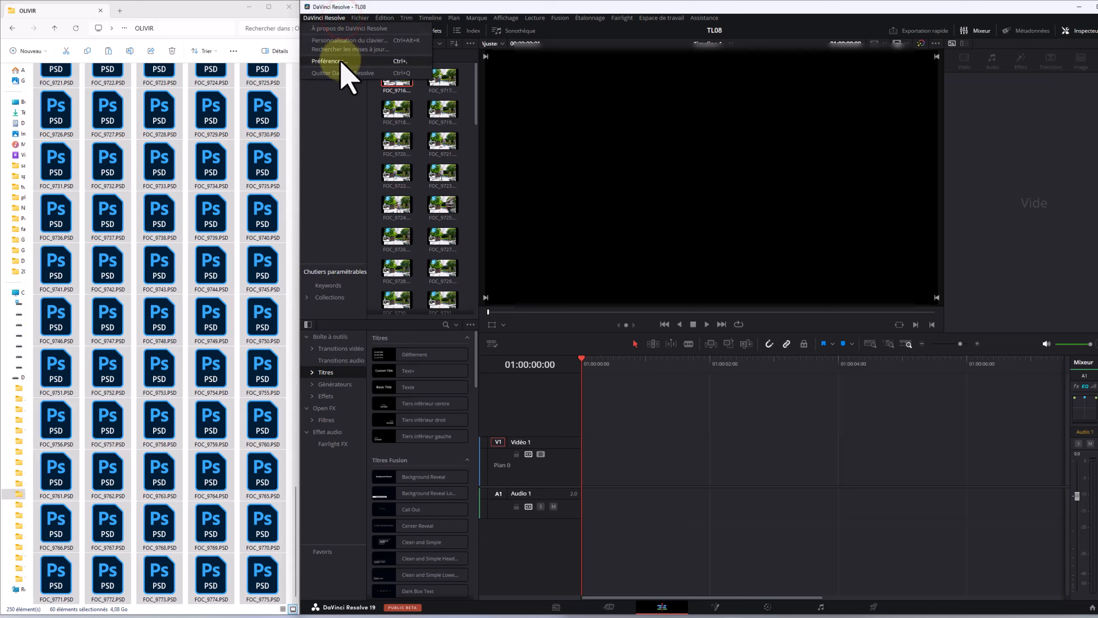
click(328, 60)
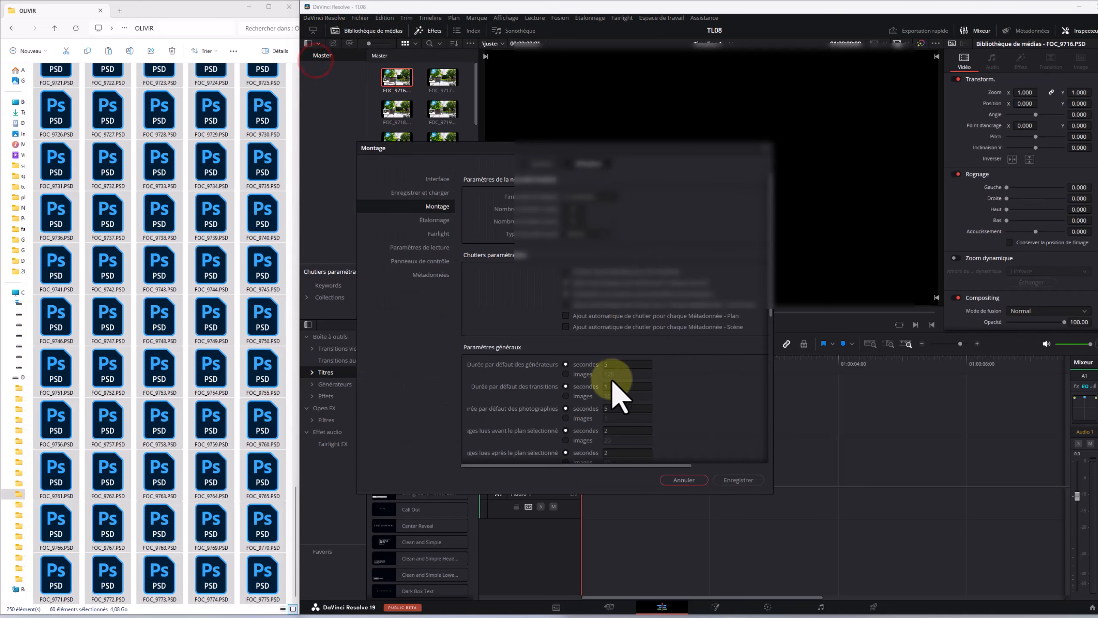
click(578, 419)
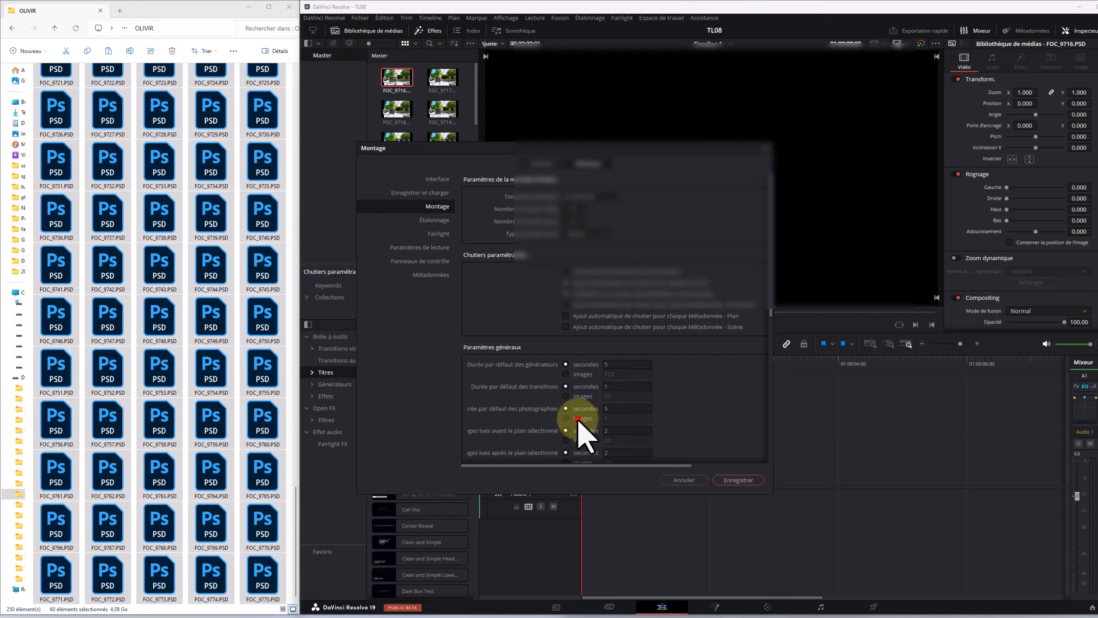
drag(617, 419, 573, 420)
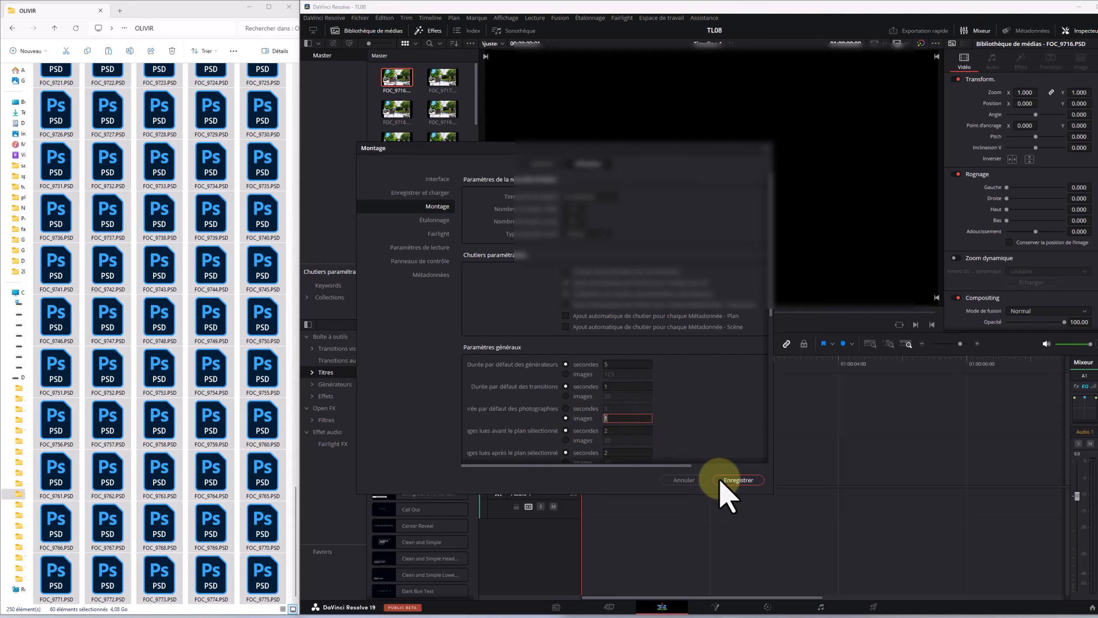
click(736, 480)
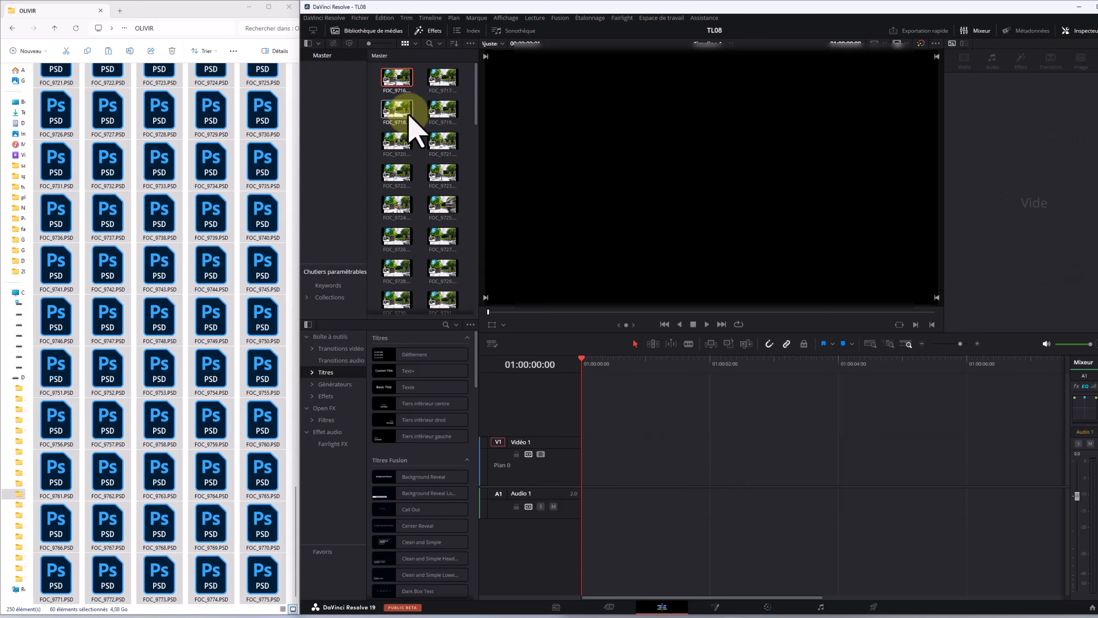
- Place photos FOC_9716 through FOC_9775 together on the Vidéo 1 track, starting at 01:00:00:00
drag(478, 89, 492, 220)
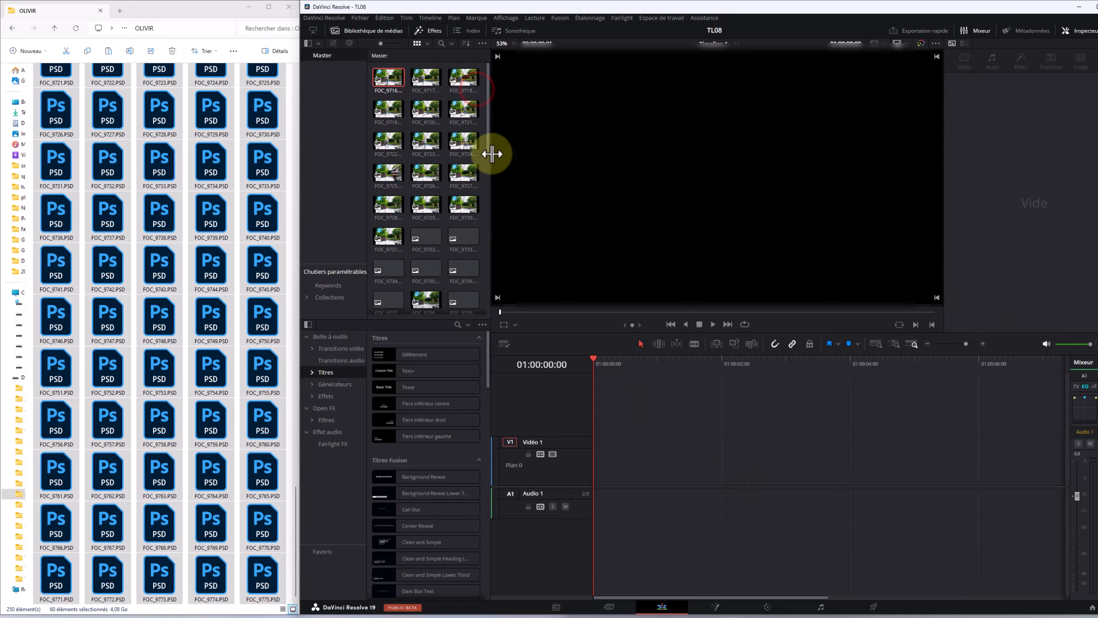
drag(488, 147, 496, 306)
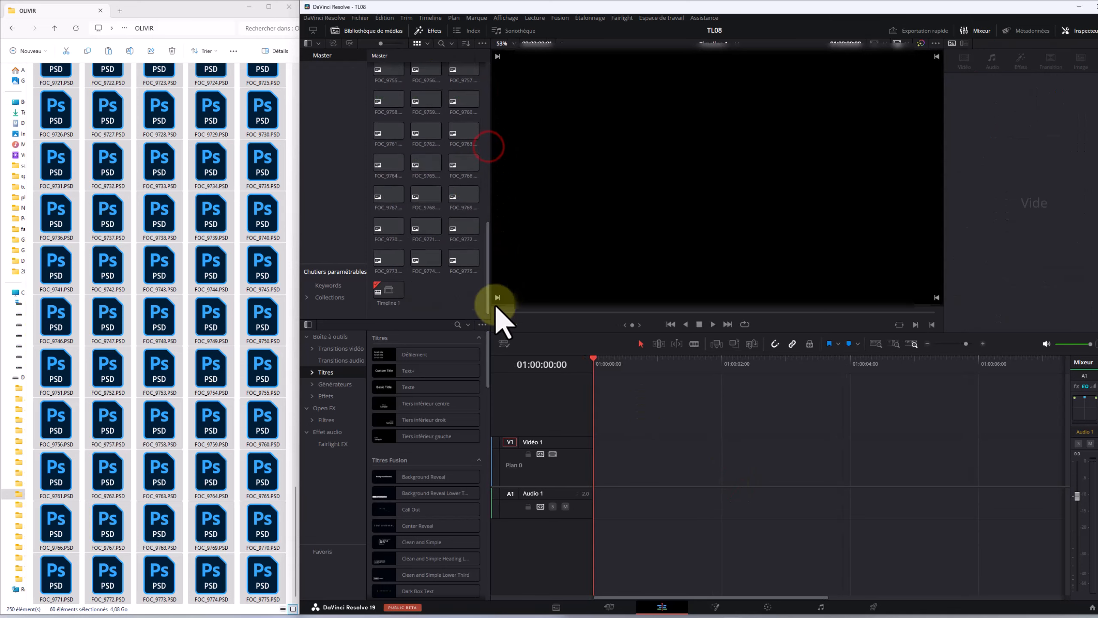
shift+click(465, 262)
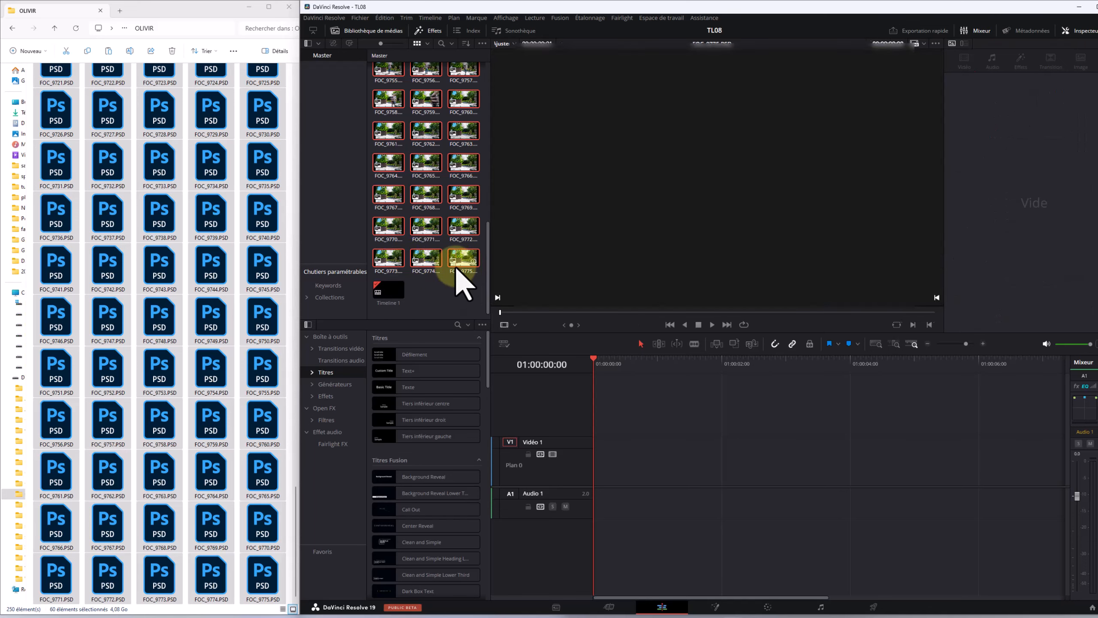
drag(466, 259, 617, 457)
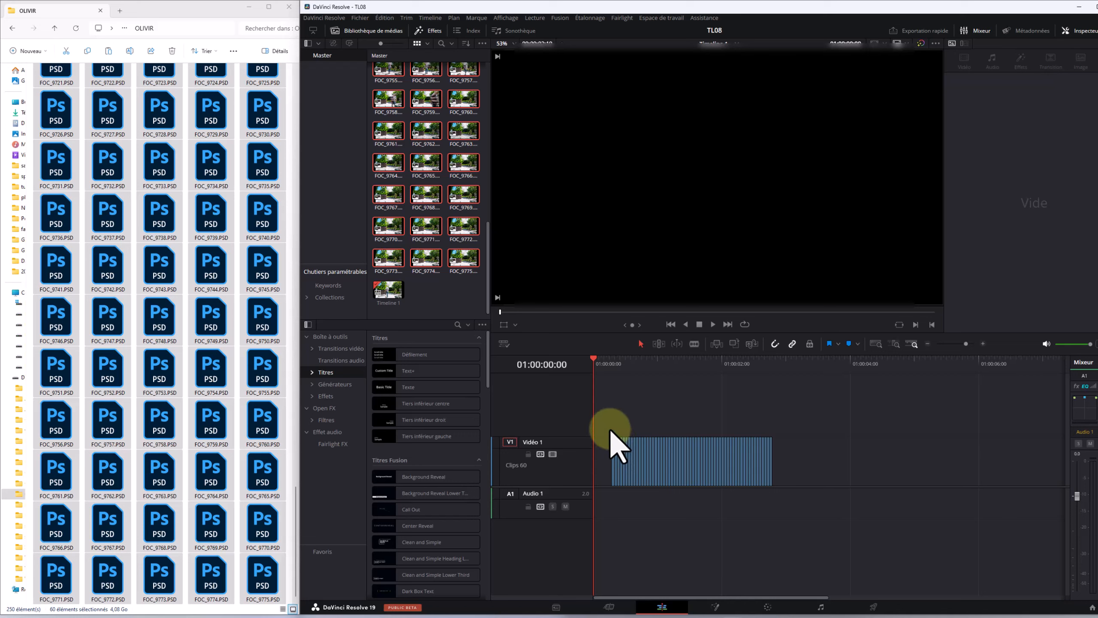
drag(607, 430, 836, 466)
drag(652, 453, 636, 453)
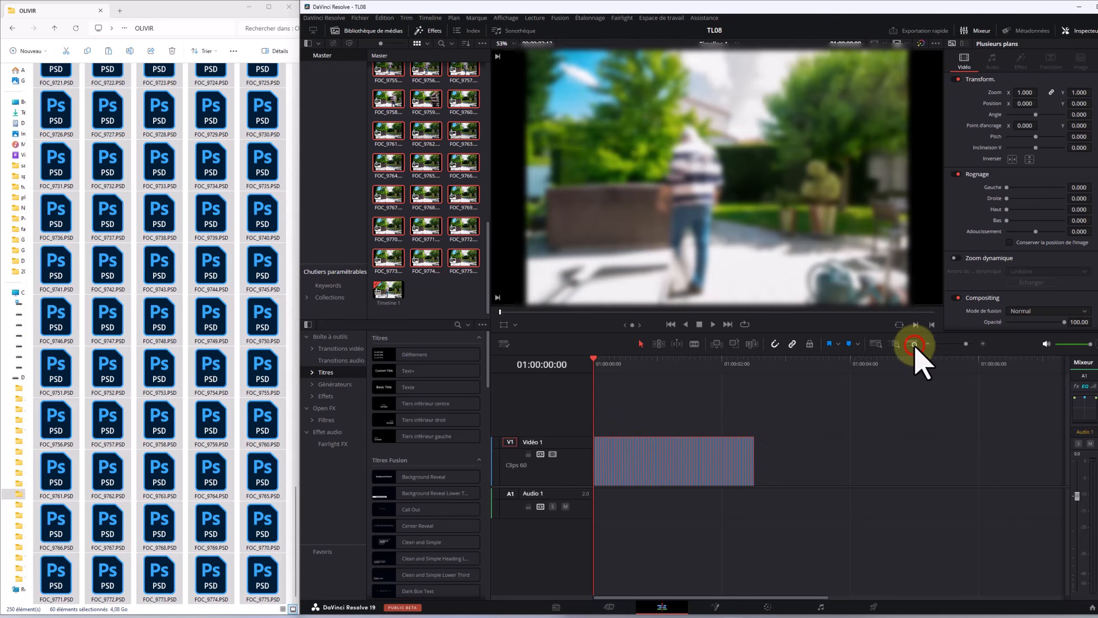
- Step the playhead one frame at a time through the photo clips, from the timeline start to 01:00:00:02
click(896, 344)
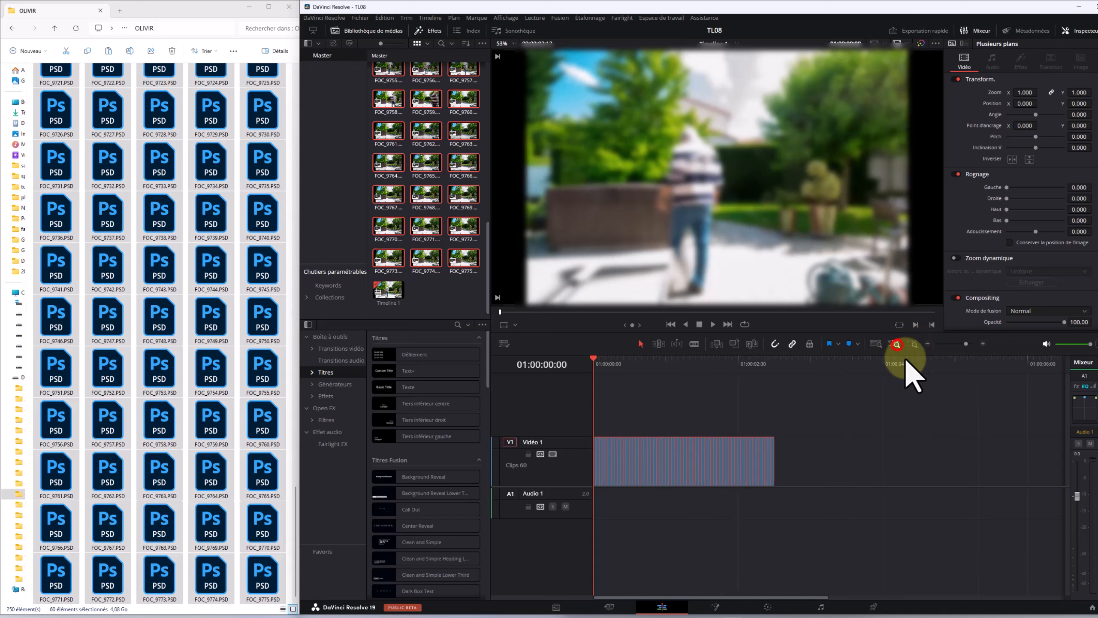
click(983, 343)
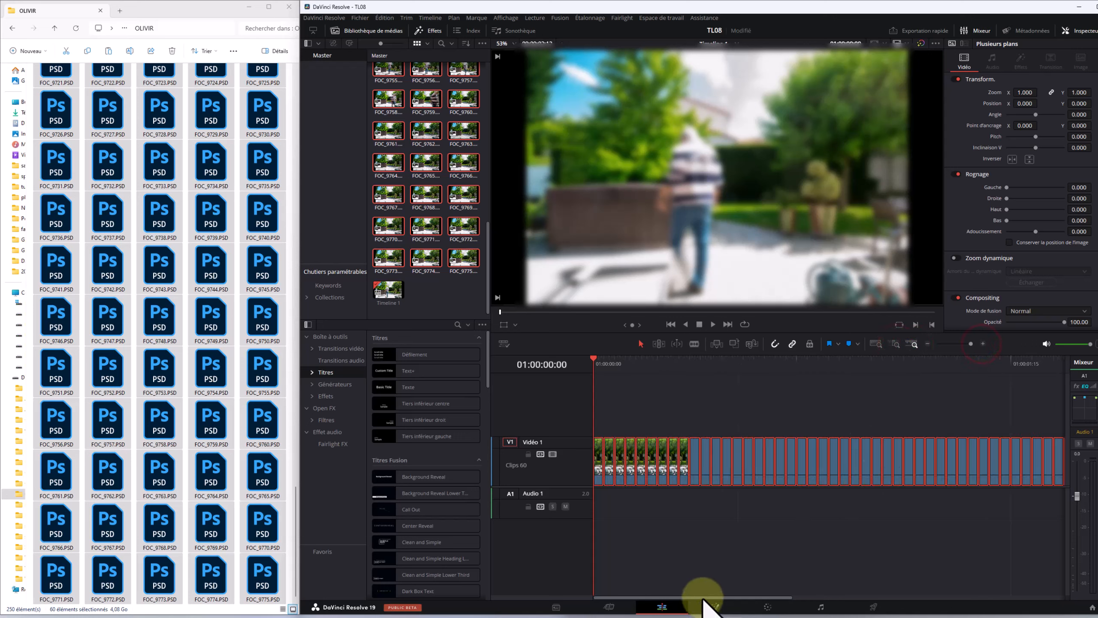
click(595, 362)
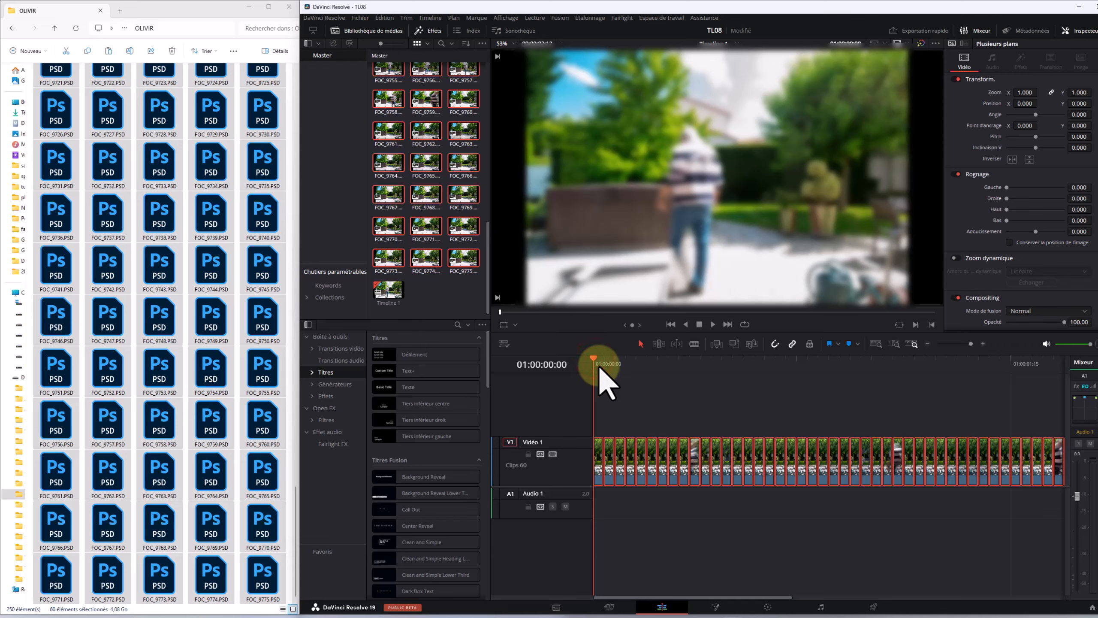
drag(599, 363, 603, 363)
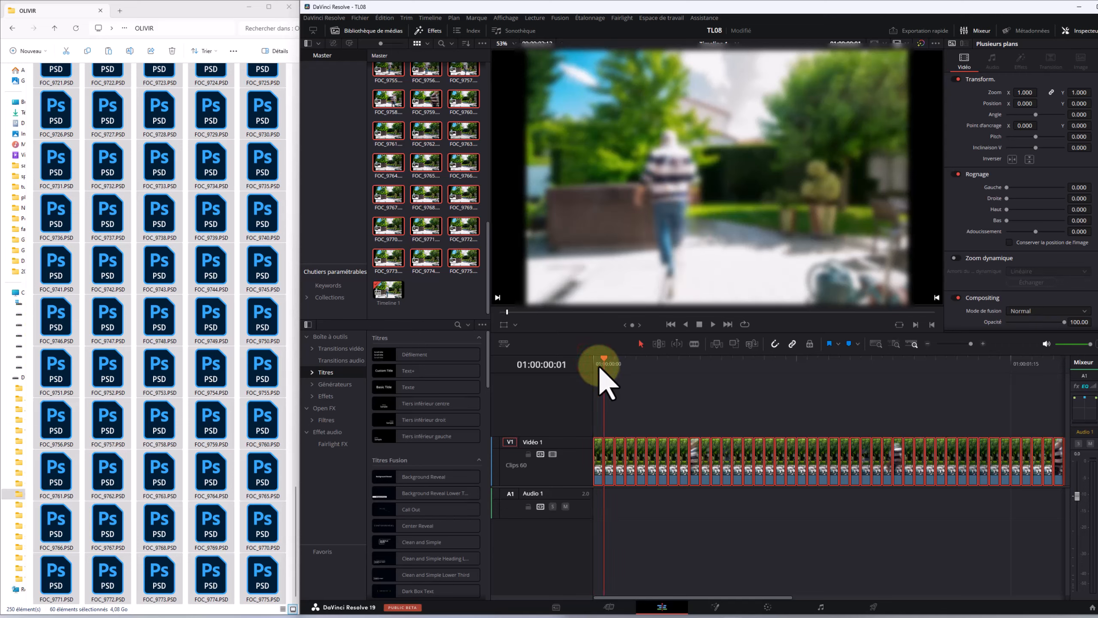
key(Right)
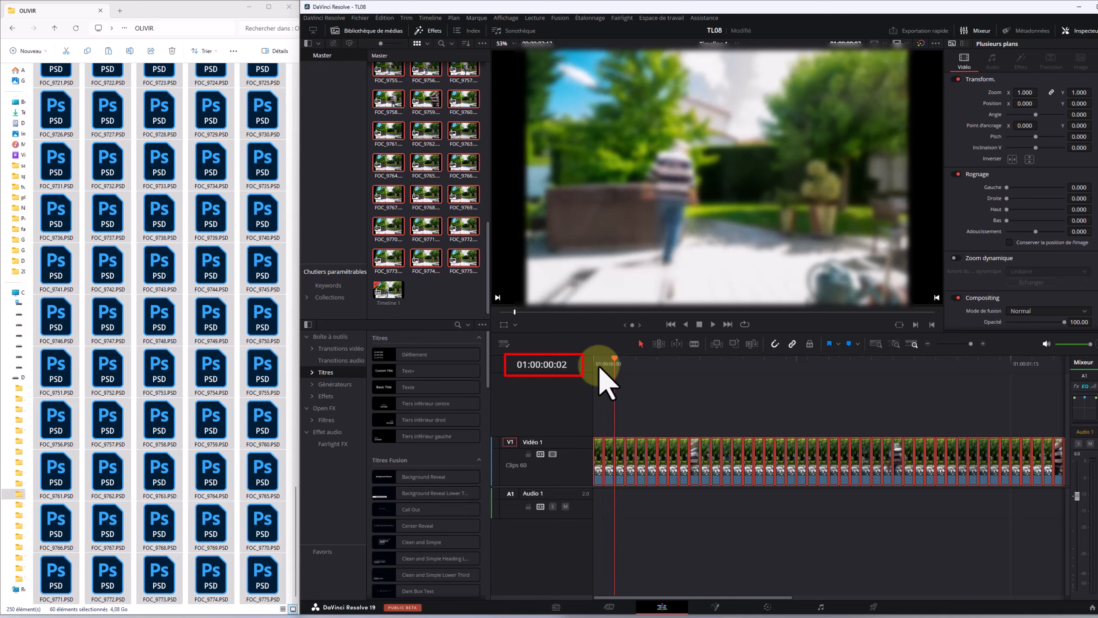
- Advance the playhead one frame at a time through the photo clips from 01:00:00:02 to 01:00:01:00
key(Right)
key(Right)
key(Right)
key(Right)
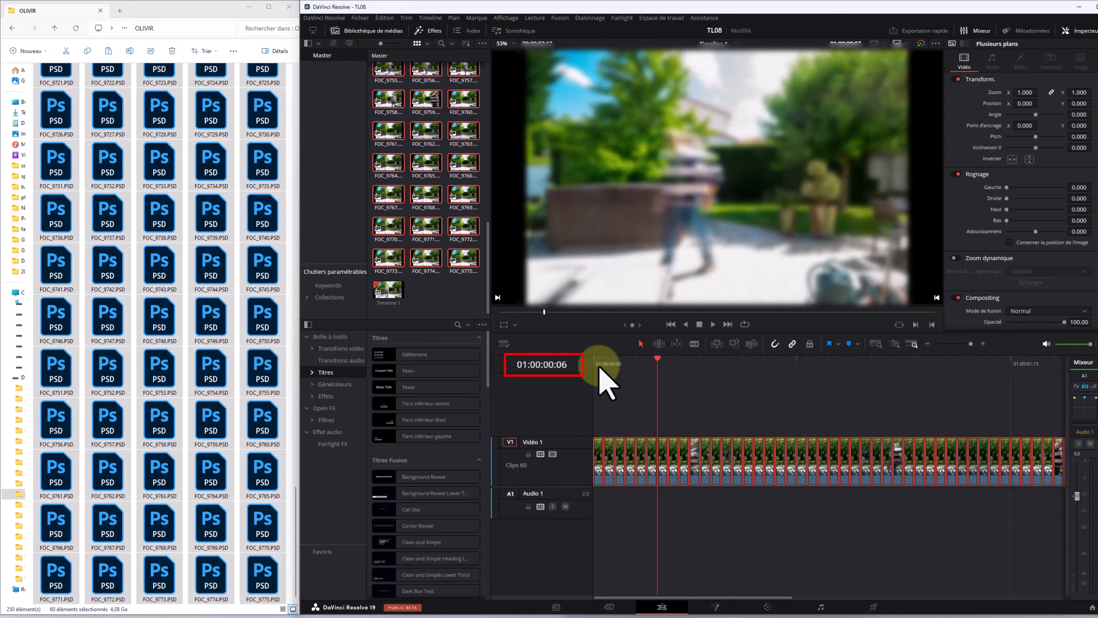
key(Right)
key(Right)
key(Right)
key(Right)
key(Right)
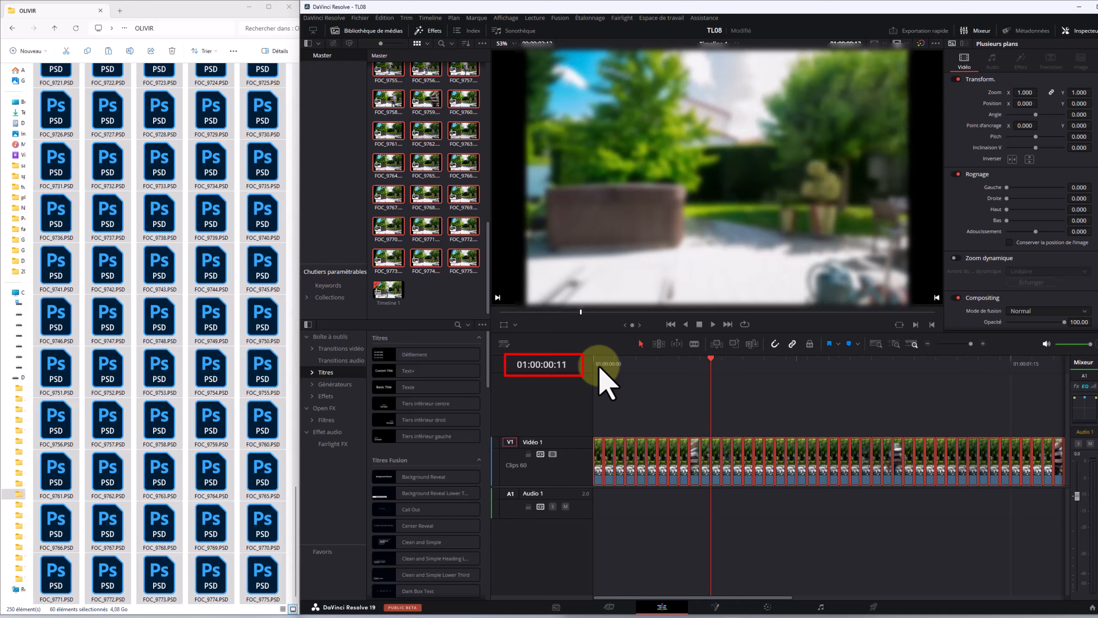
key(Right)
key(Right)
key(Right)
key(Right)
key(Right)
key(Right)
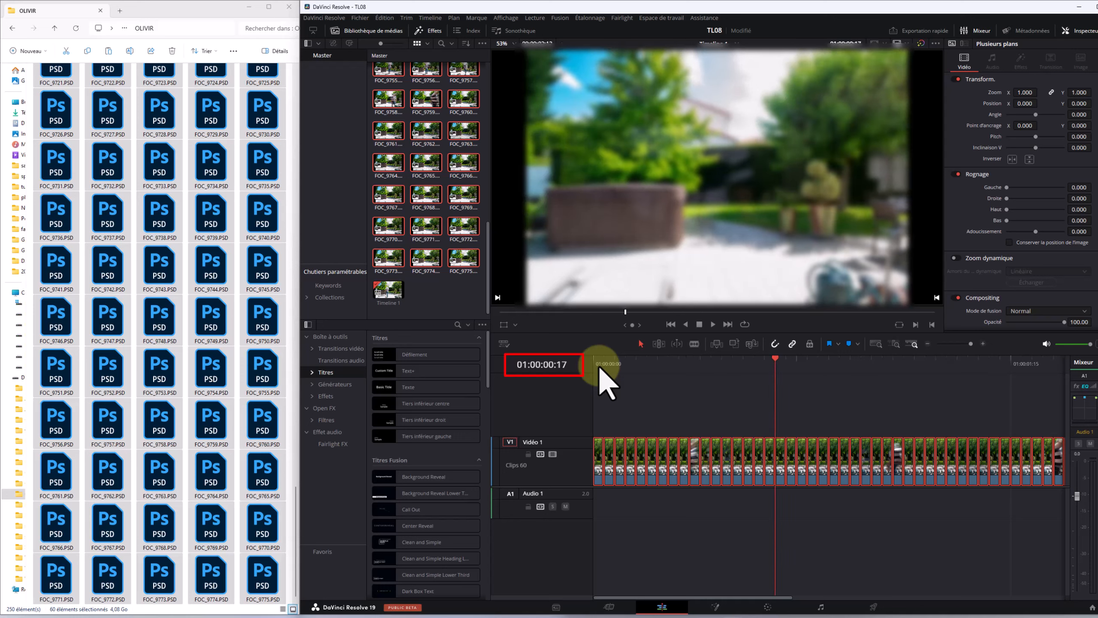
key(Right)
key(Right)
key(Right)
key(Right)
key(Right)
key(Right)
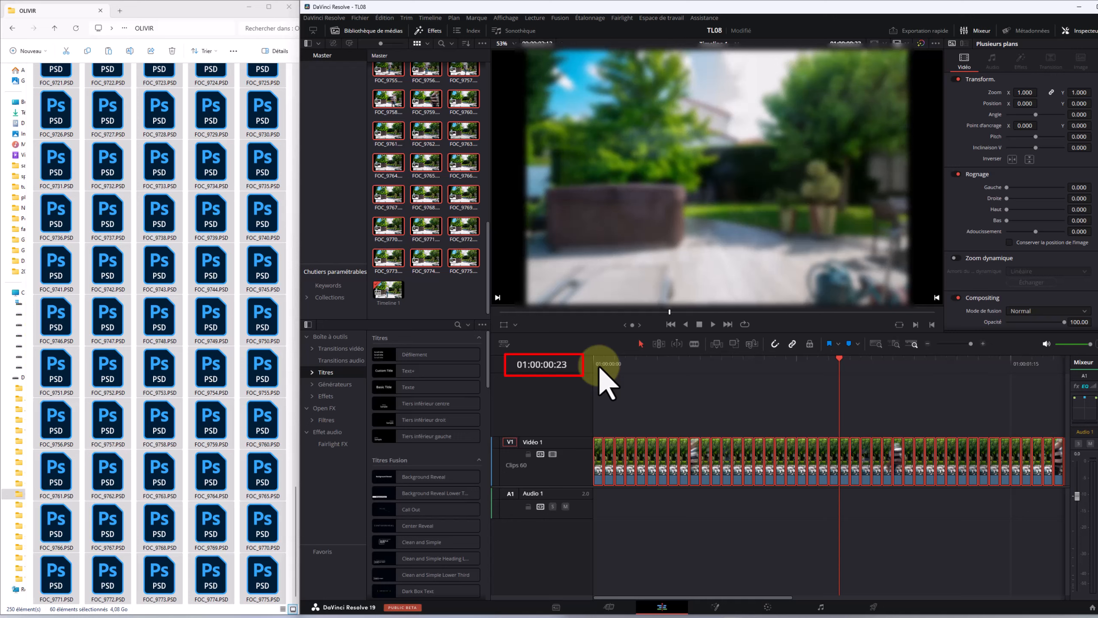
key(Right)
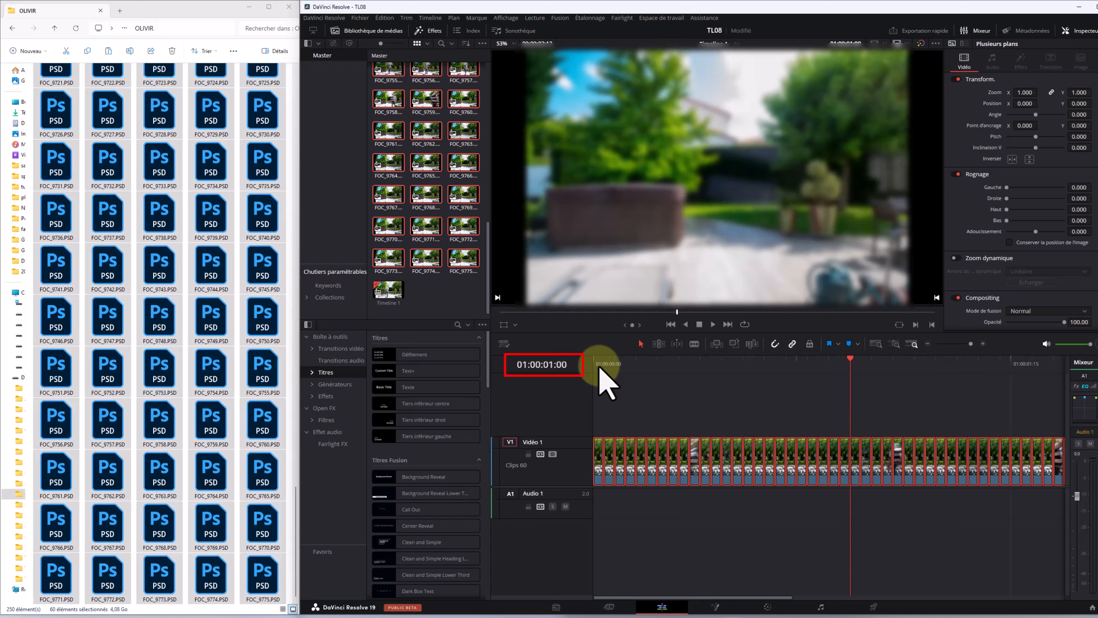
- Step back and forth across the one-second mark, then briefly select the Vidéo 1 clips before 01:00:01:00 and clear the selection
key(Left)
key(Right)
key(Left)
key(Right)
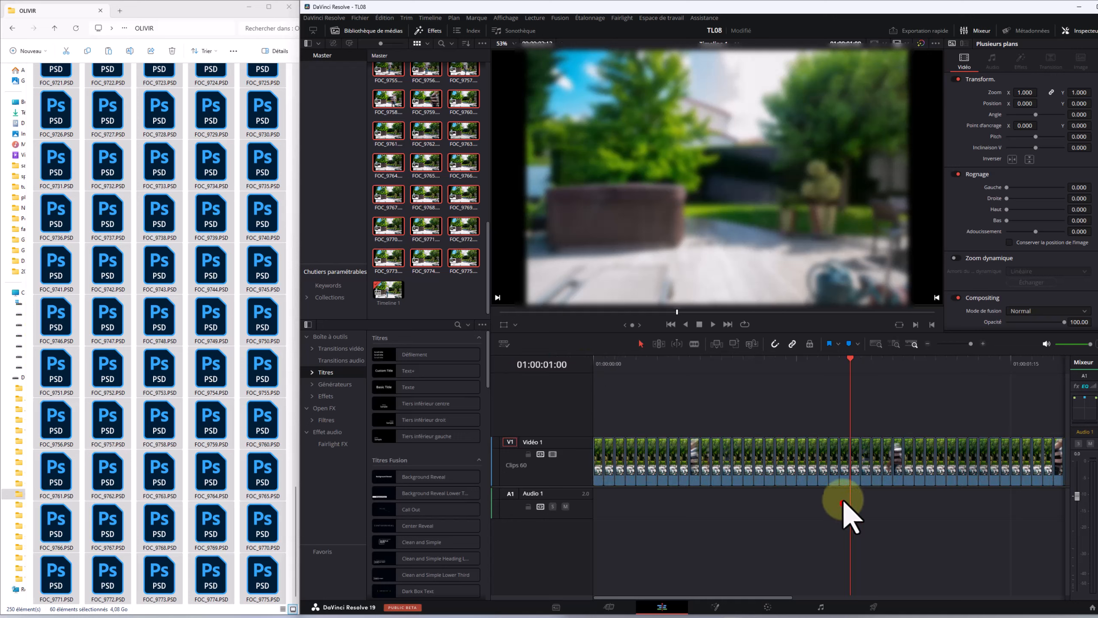
drag(842, 504, 544, 445)
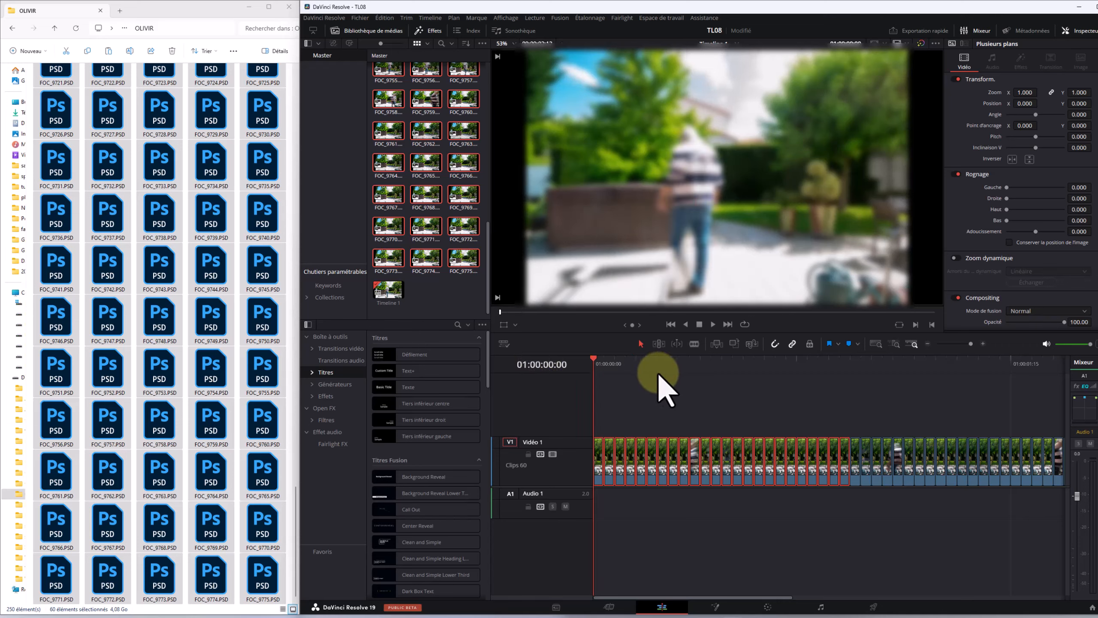
click(631, 389)
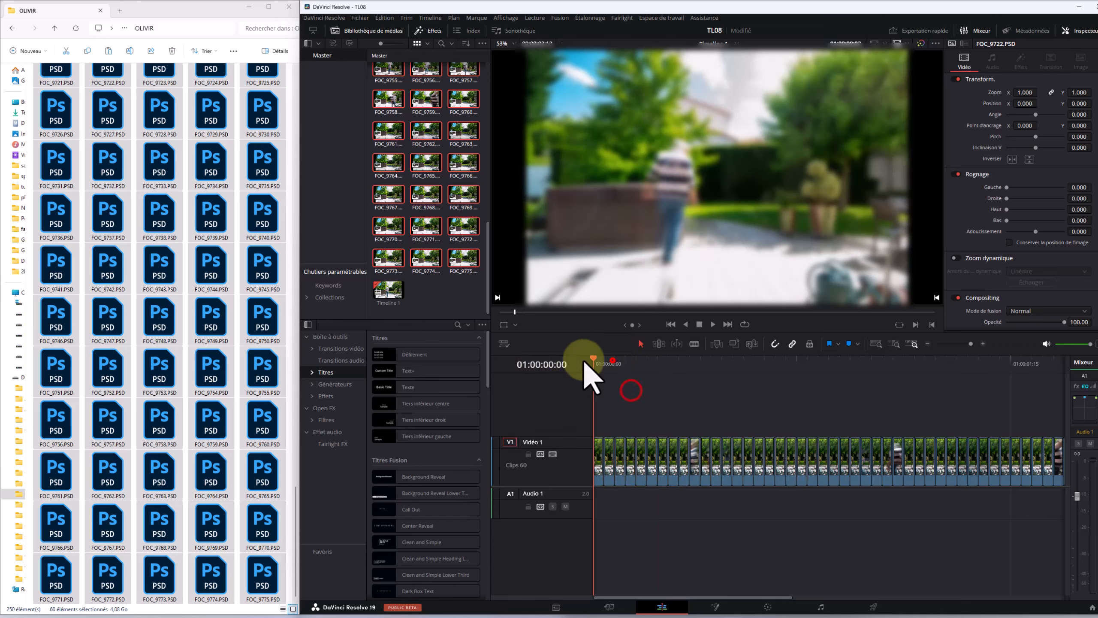
- Play the timelapse twice from 01:00:00:00 to the end, then check the timeline's first and last positions
key(space)
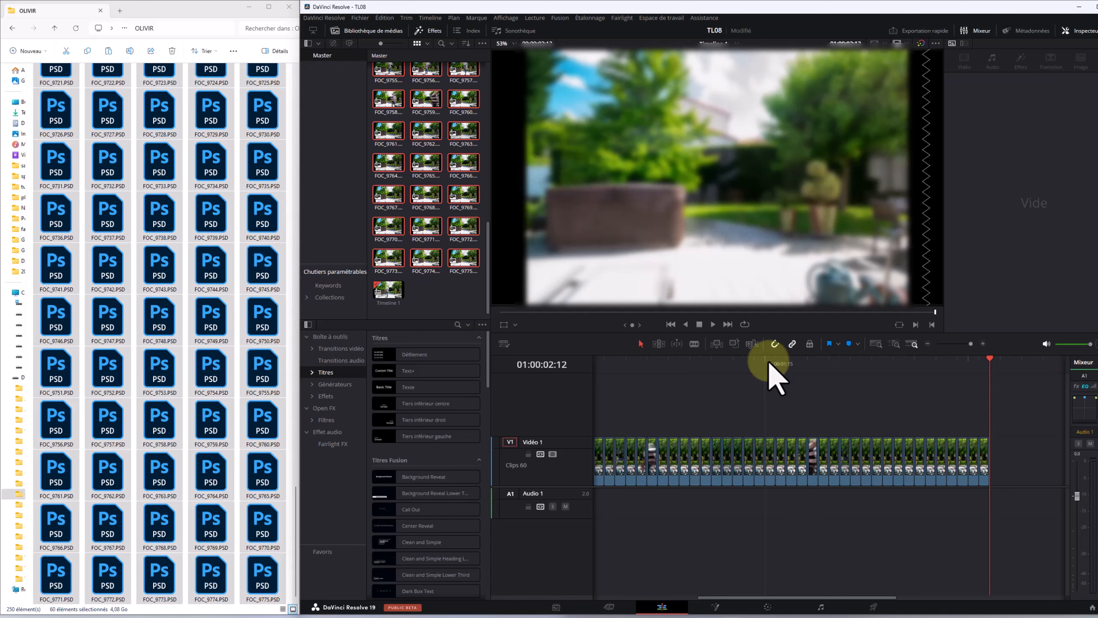
drag(767, 363, 485, 371)
key(space)
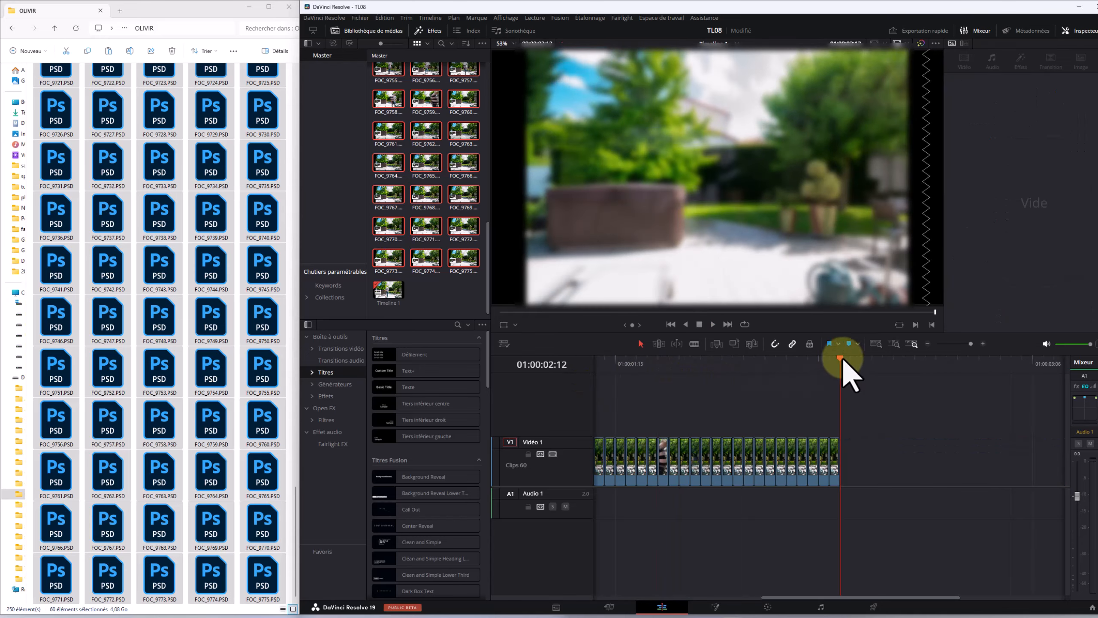
key(Home)
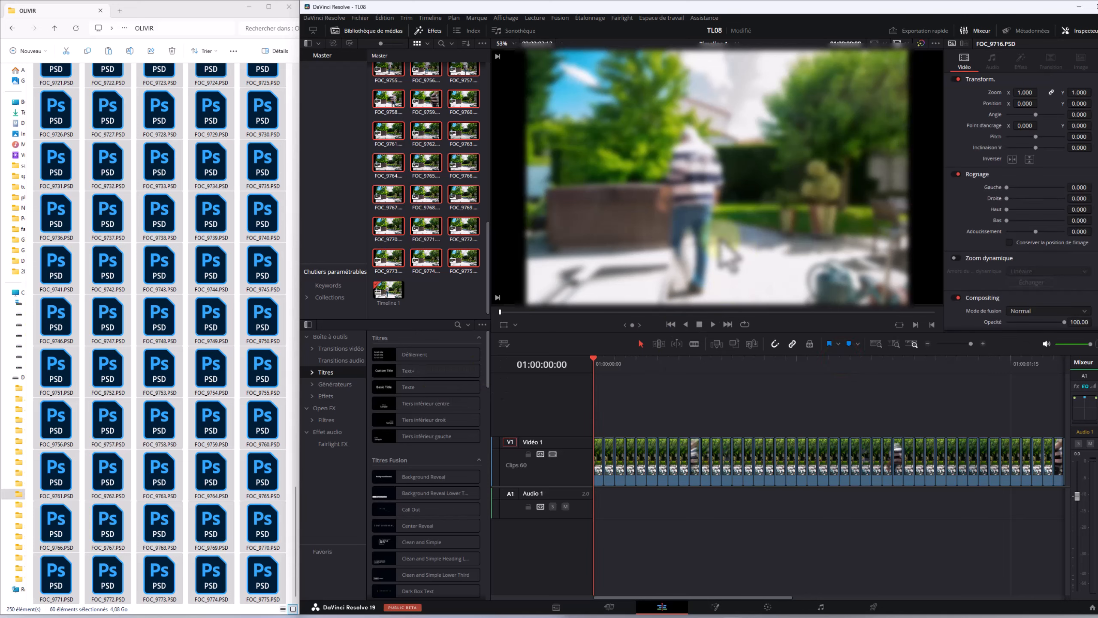
key(End)
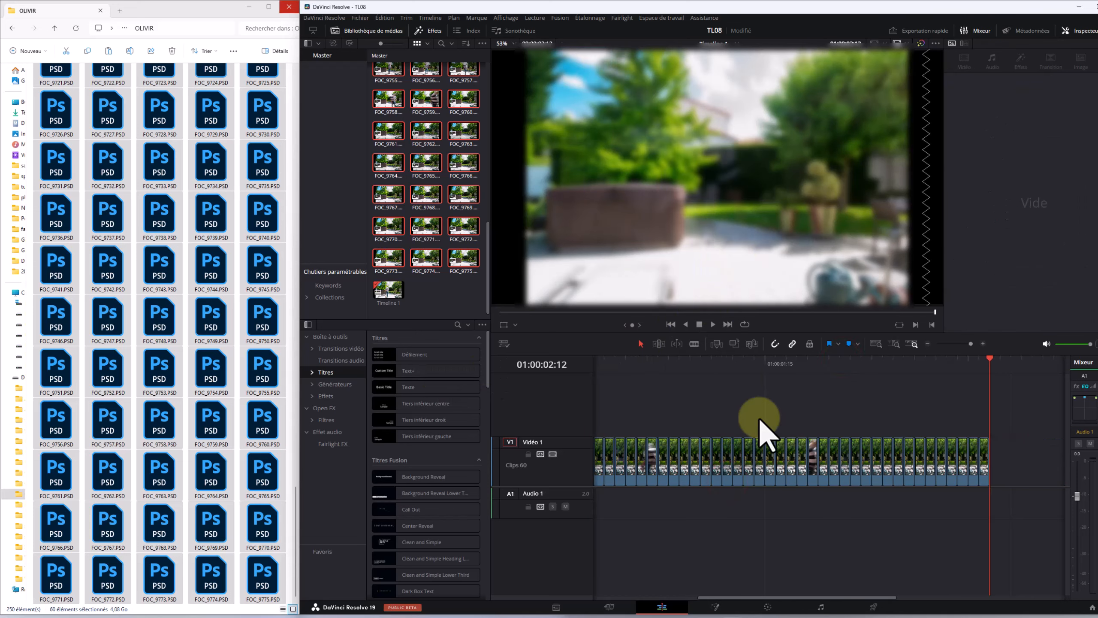